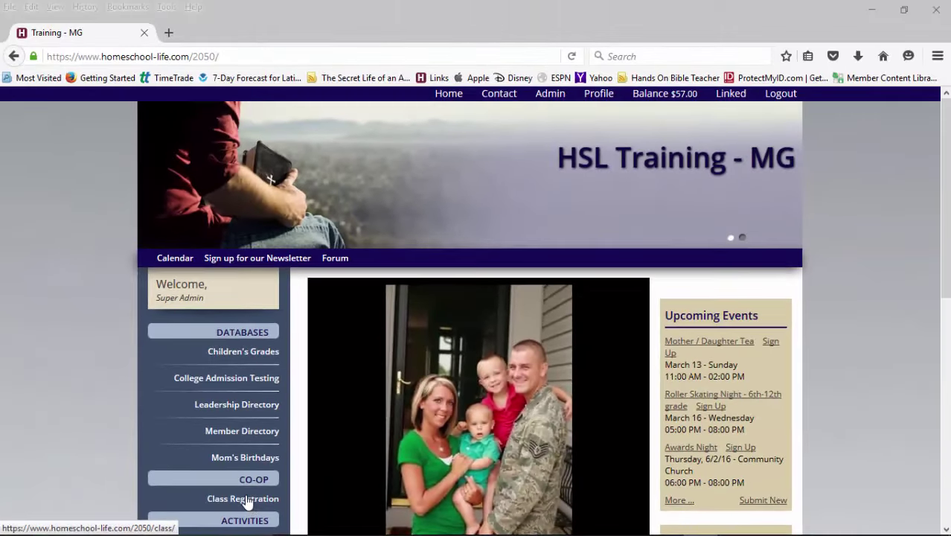
# Step: Open Class Registration under CO-OP to show the Co-op Family Fee and First Hour class grid
pyautogui.click(242, 480)
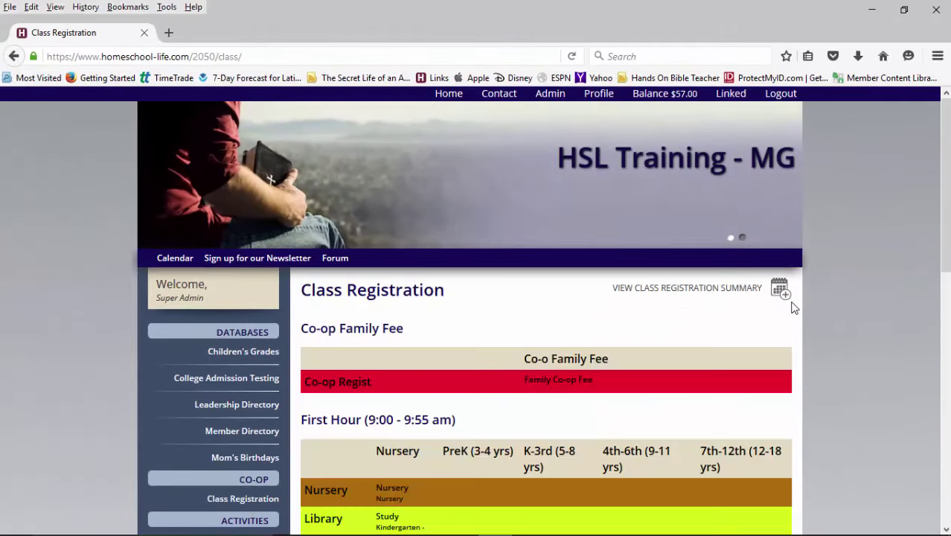
pyautogui.scroll(-5, 794, 308)
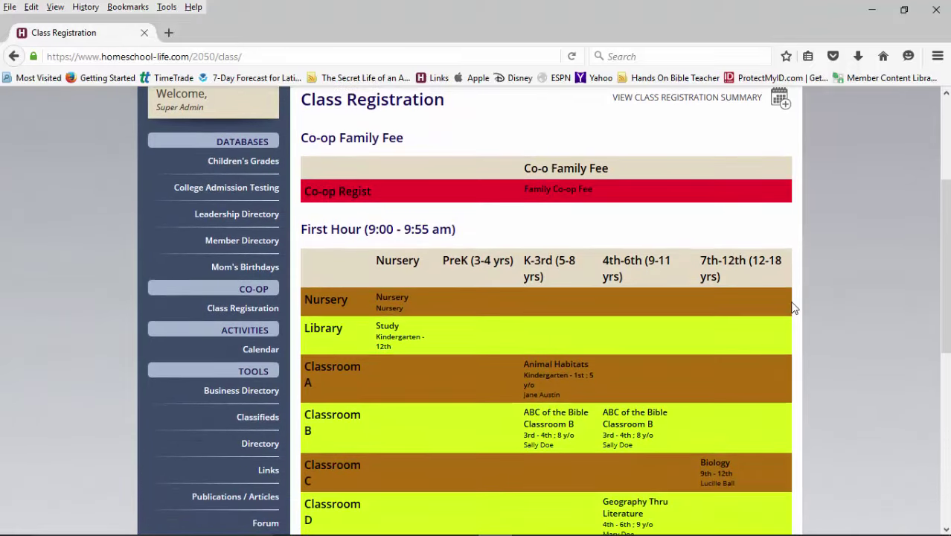
pyautogui.scroll(-1, 794, 307)
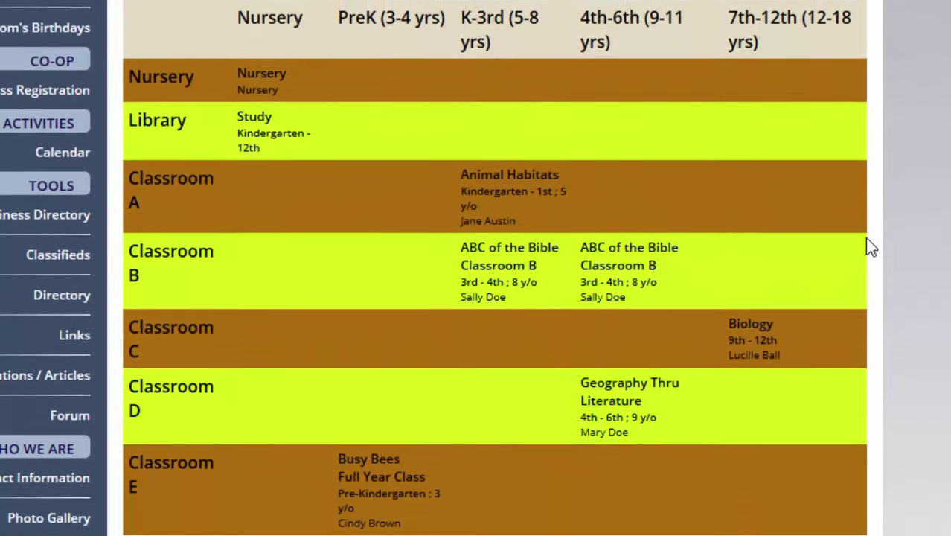
pyautogui.scroll(-1, 794, 308)
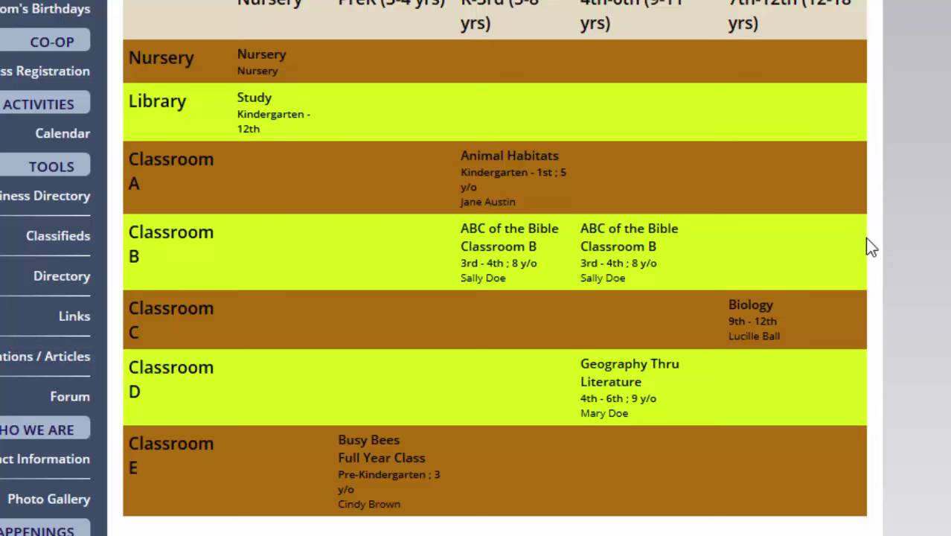
# Step: View the Animal Habitats class details in Classroom A, then its instructor's bio
pyautogui.click(504, 165)
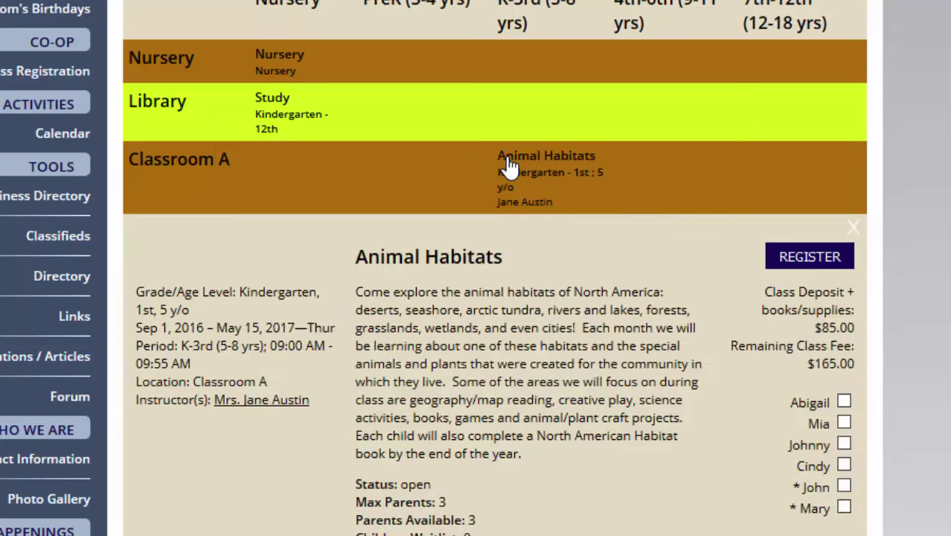
pyautogui.scroll(-2, 909, 181)
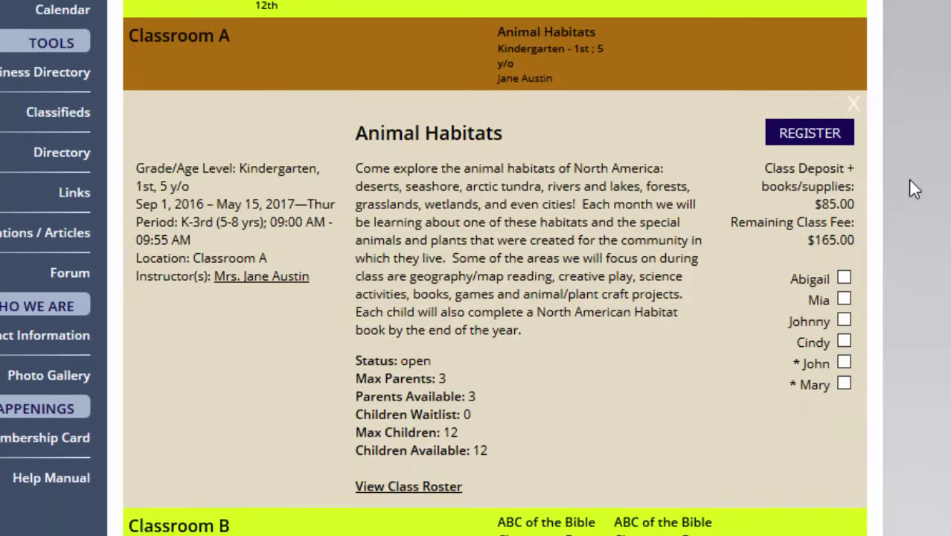
pyautogui.scroll(-1, 914, 187)
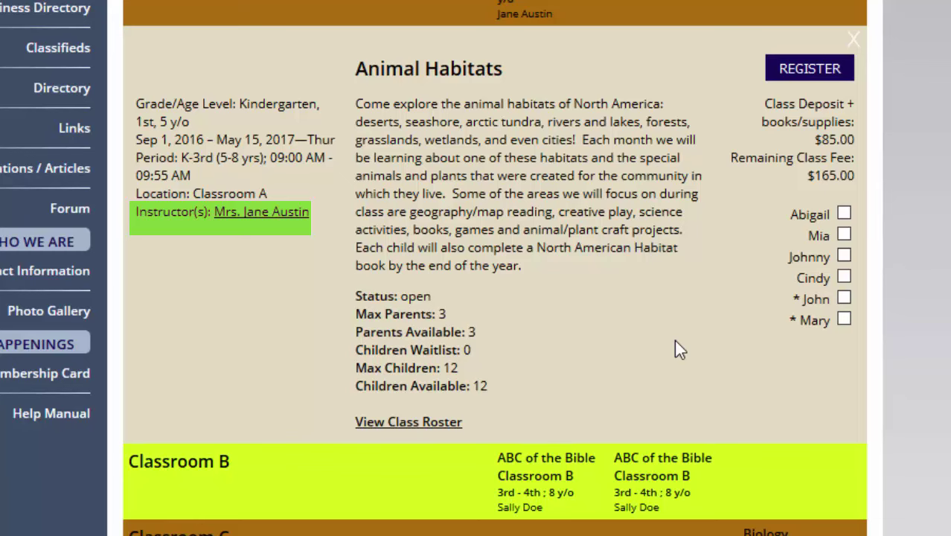
pyautogui.click(288, 216)
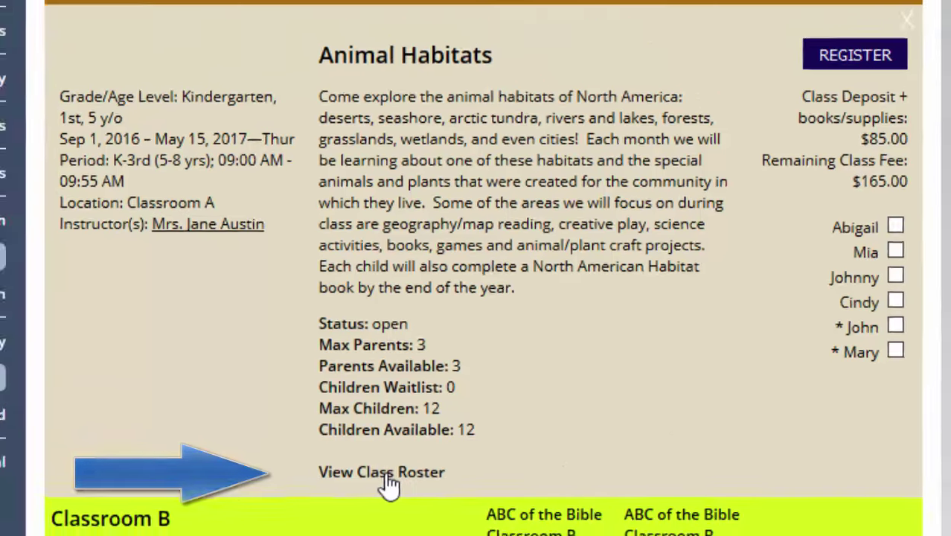
# Step: Open the Animal Habitats class roster, which loads blank in a second tab
pyautogui.click(368, 480)
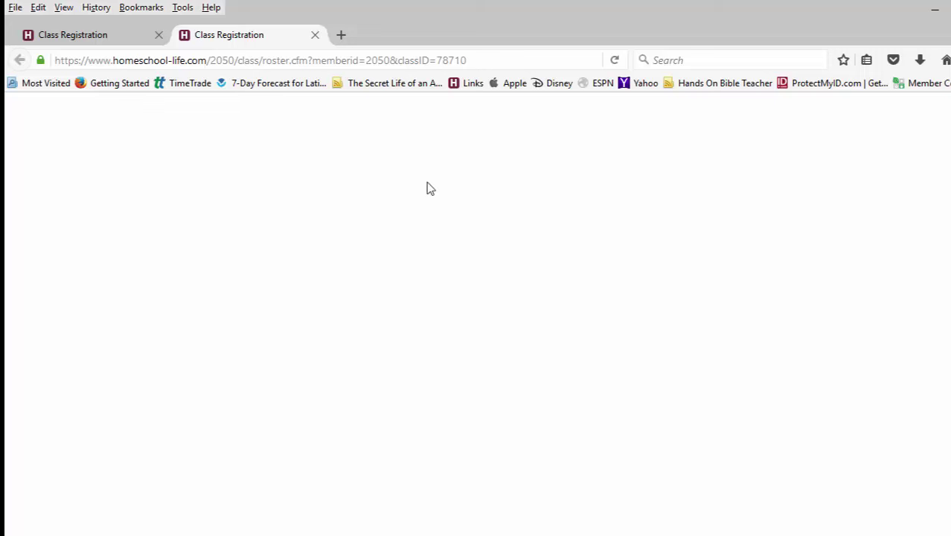
# Step: Close the blank roster tab to return to the Animal Habitats details
pyautogui.click(316, 35)
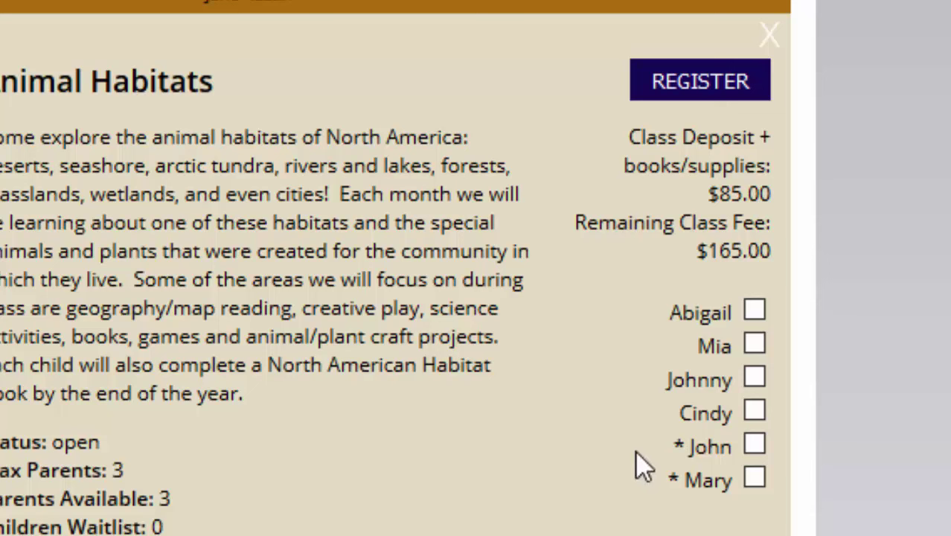
# Step: Register the first listed child for Animal Habitats and dismiss the success alert
pyautogui.click(755, 311)
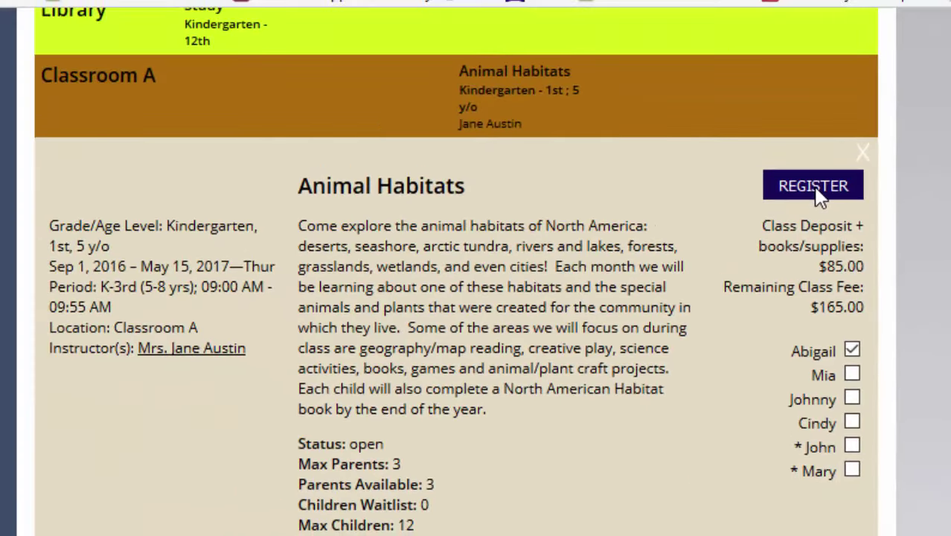
pyautogui.click(814, 187)
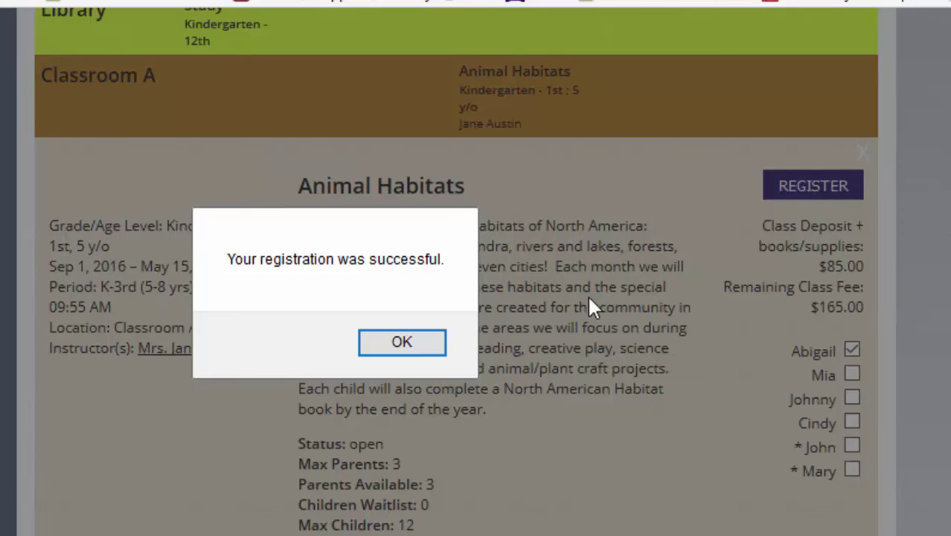
pyautogui.click(397, 344)
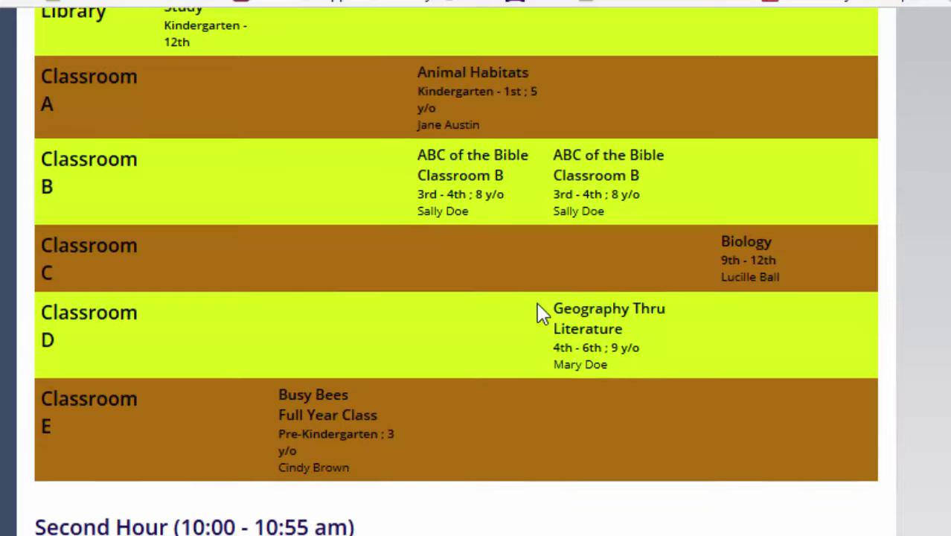
pyautogui.scroll(1, 536, 302)
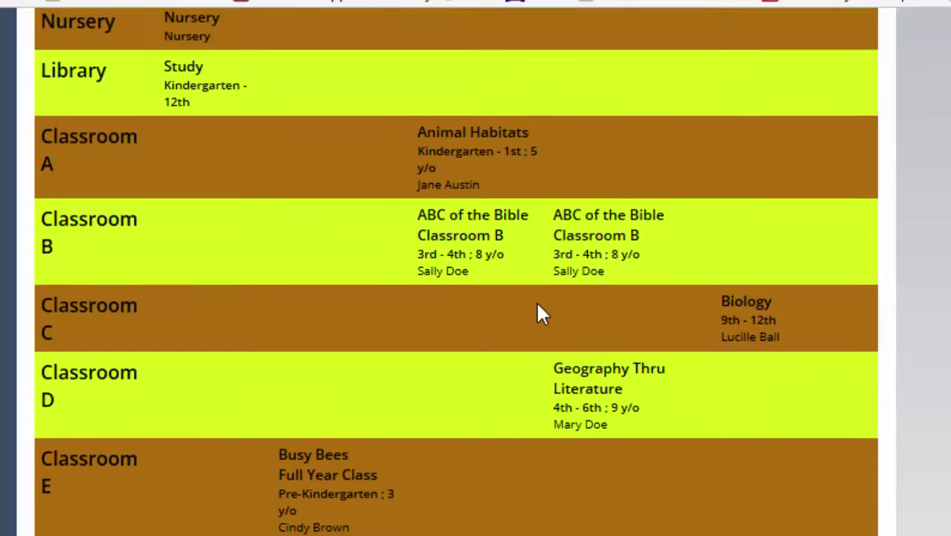
# Step: Register the second child for ABC of the Bible in Classroom B and dismiss the confirmation
pyautogui.click(461, 238)
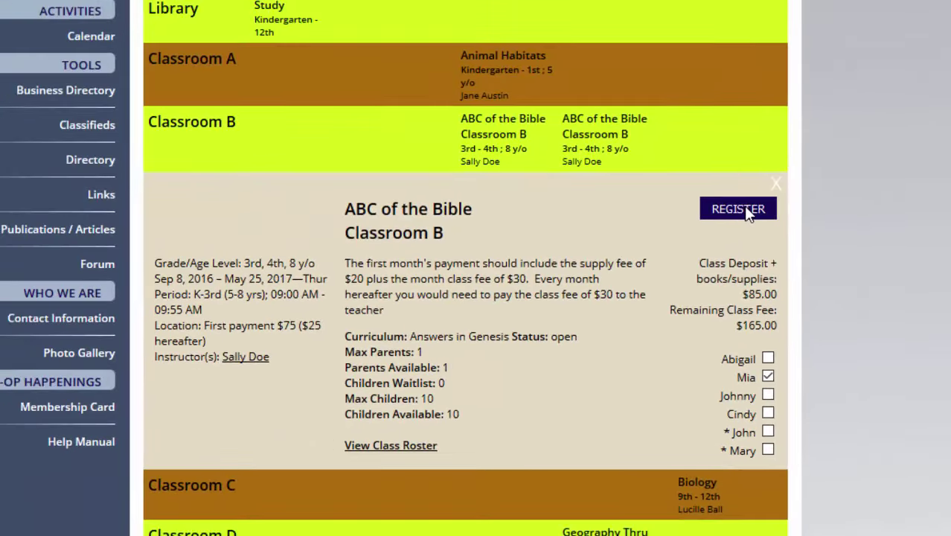
pyautogui.click(744, 211)
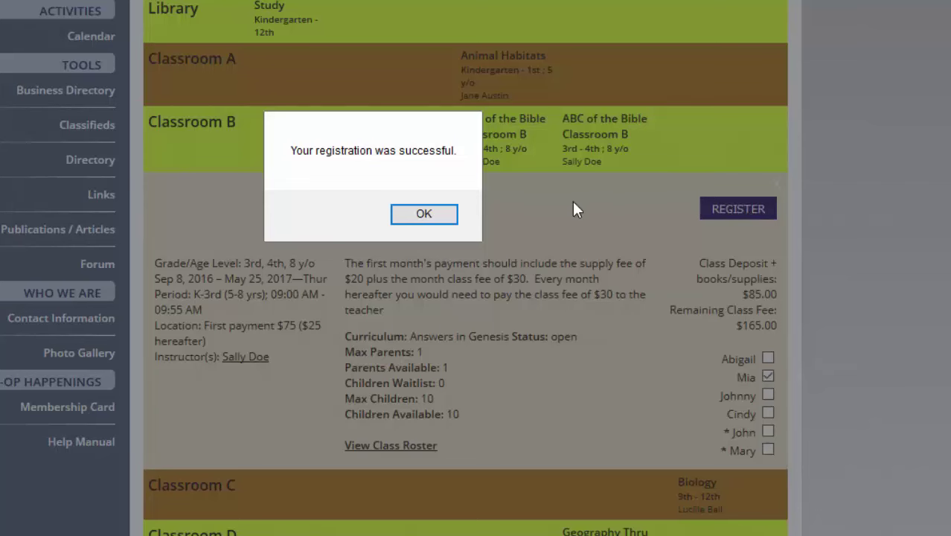
pyautogui.click(421, 216)
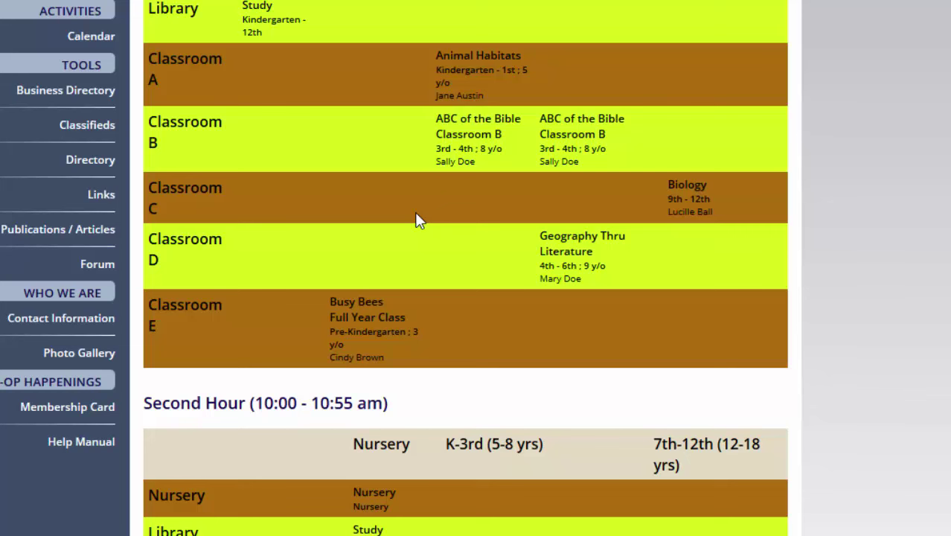
# Step: Register a child for Biology and the fourth child for Busy Bees
pyautogui.click(686, 197)
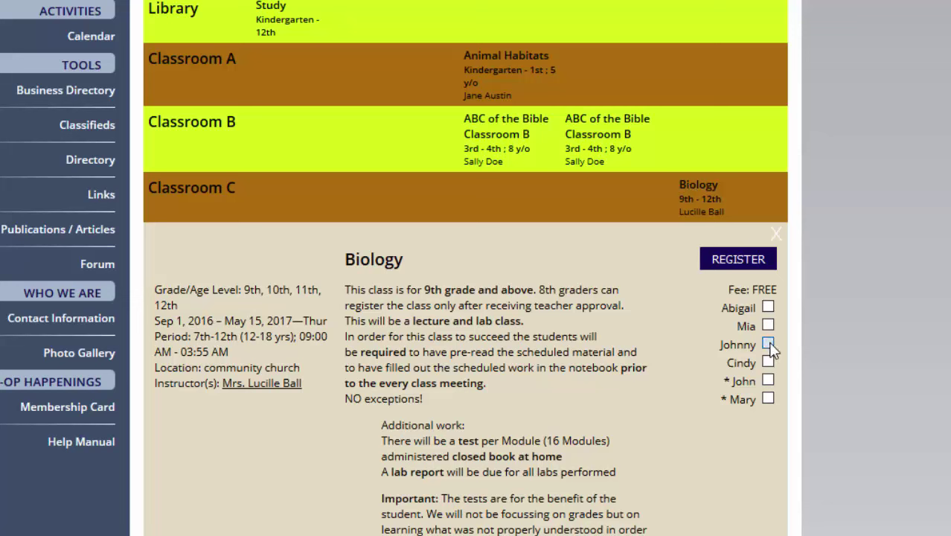
pyautogui.click(741, 262)
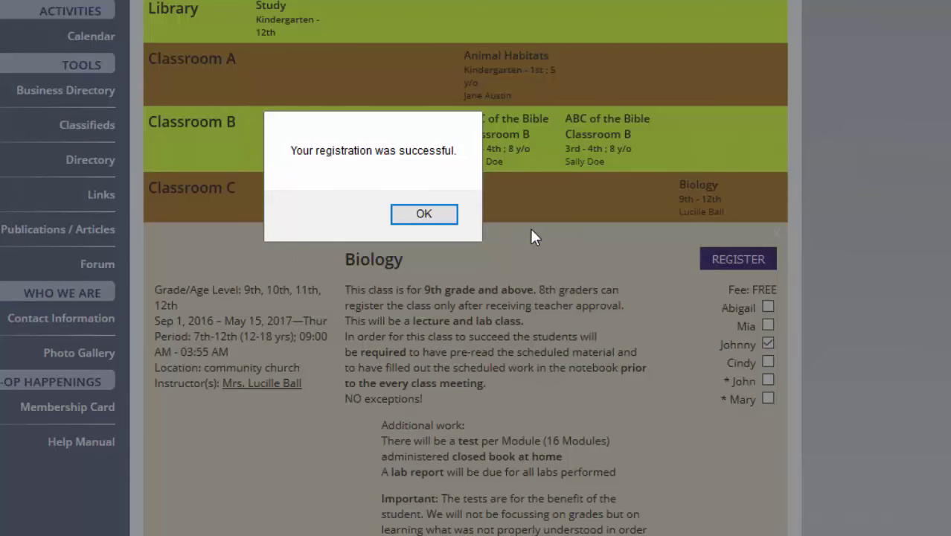
pyautogui.click(424, 214)
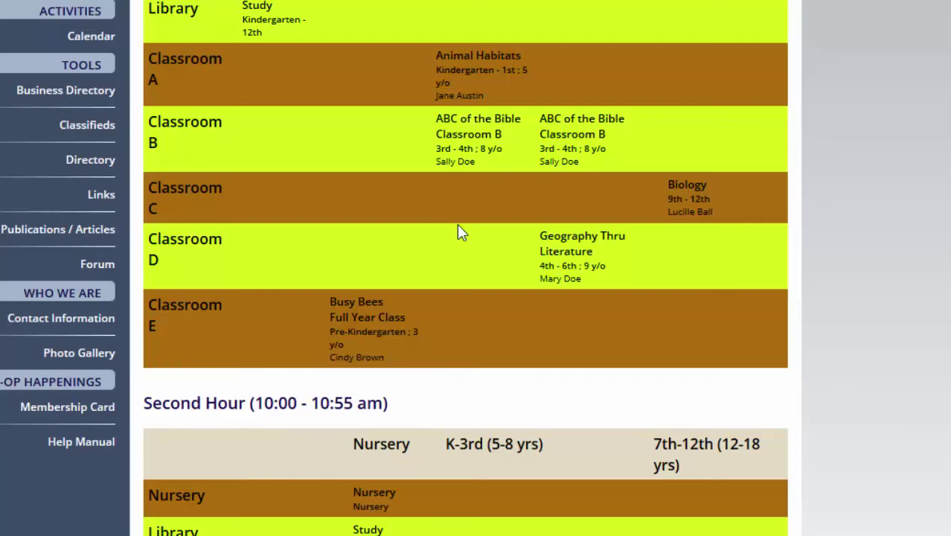
pyautogui.click(372, 320)
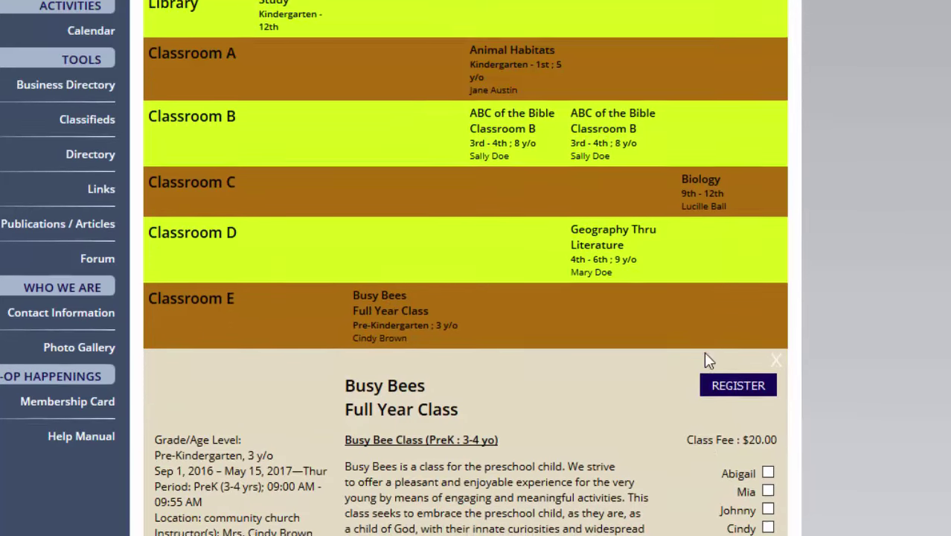
pyautogui.scroll(-2, 705, 355)
pyautogui.click(768, 429)
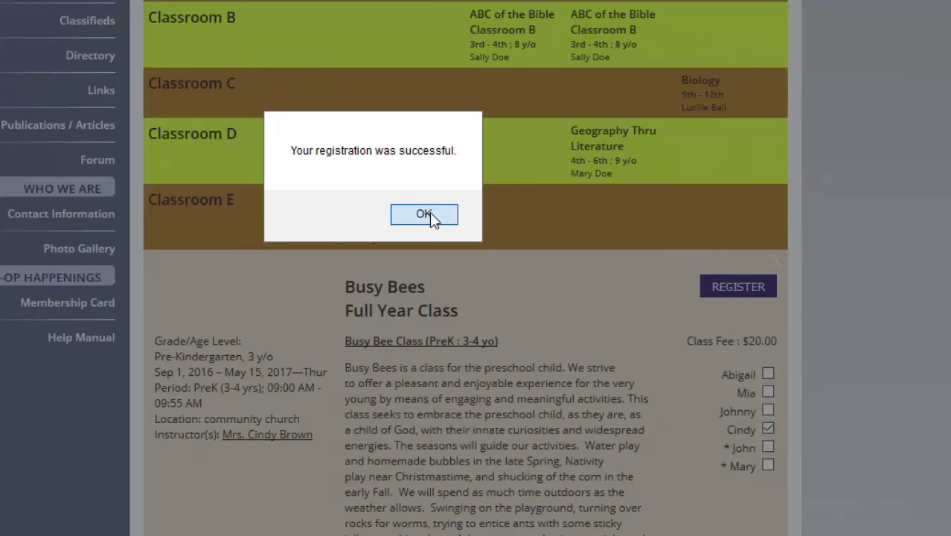
pyautogui.click(426, 214)
# Step: Open the Class Registration Summary, showing Busy Bees at $20.00 and a $327.00 balance
pyautogui.scroll(4, 804, 293)
pyautogui.scroll(4, 802, 287)
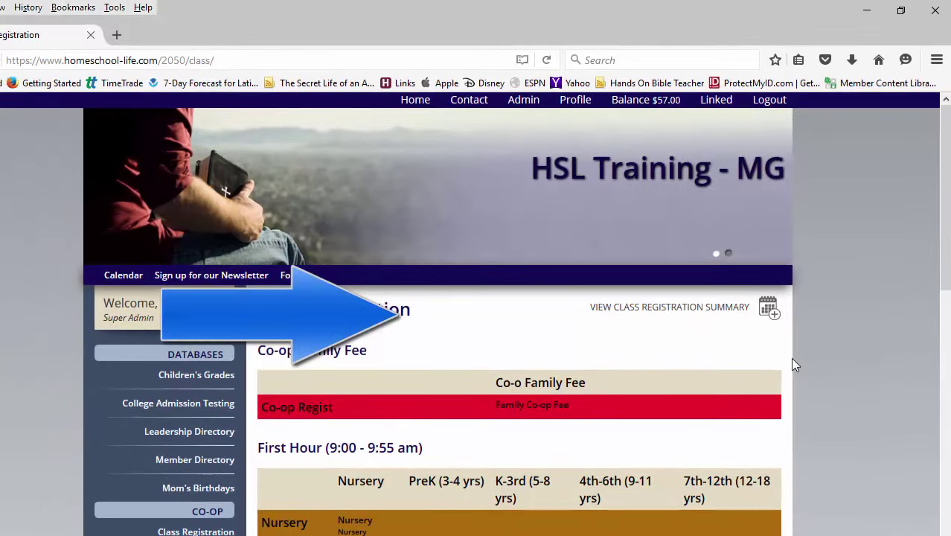
pyautogui.click(678, 311)
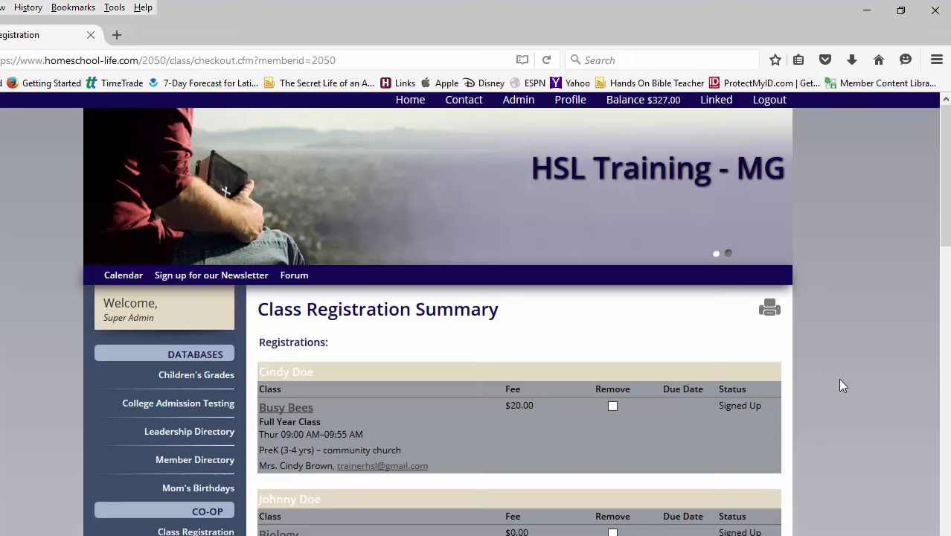
pyautogui.scroll(-3, 838, 378)
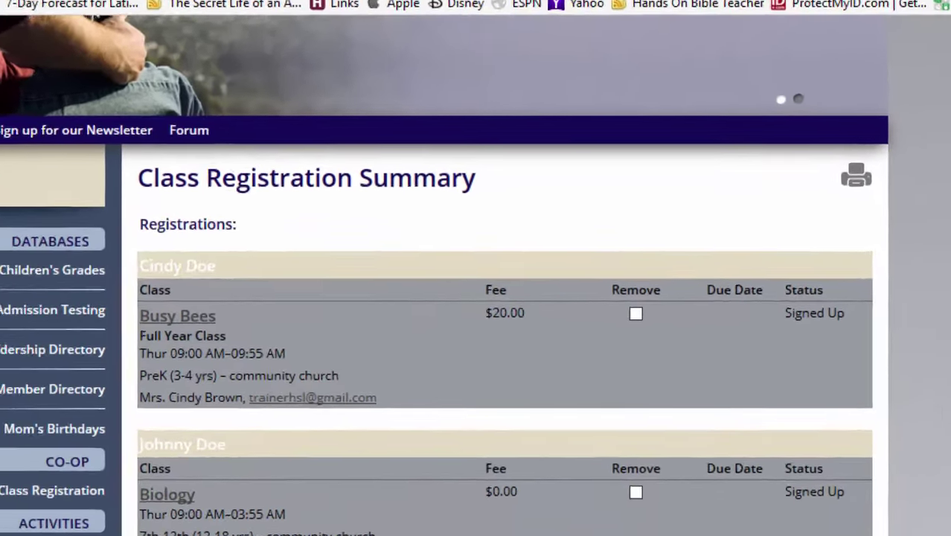
pyautogui.scroll(-4, 476, 298)
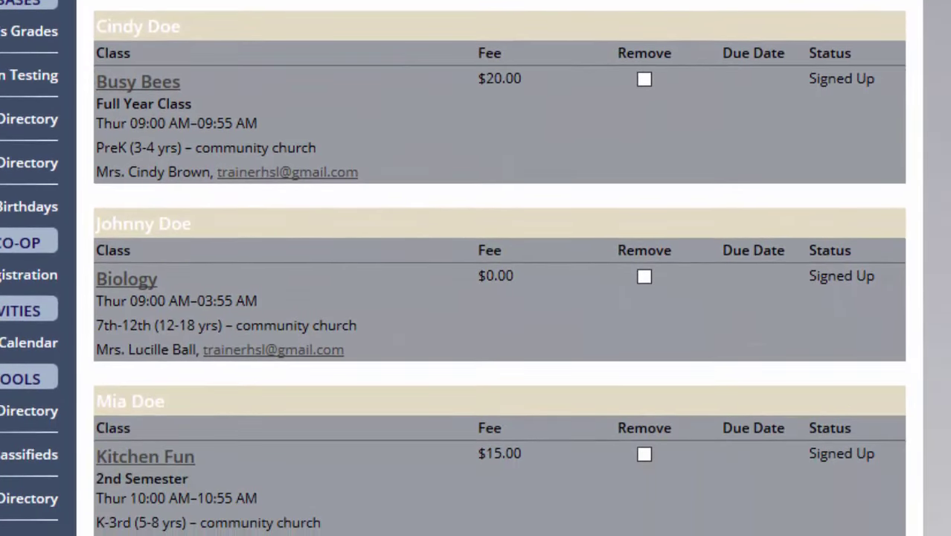
pyautogui.scroll(-3, 498, 268)
pyautogui.scroll(-1, 476, 298)
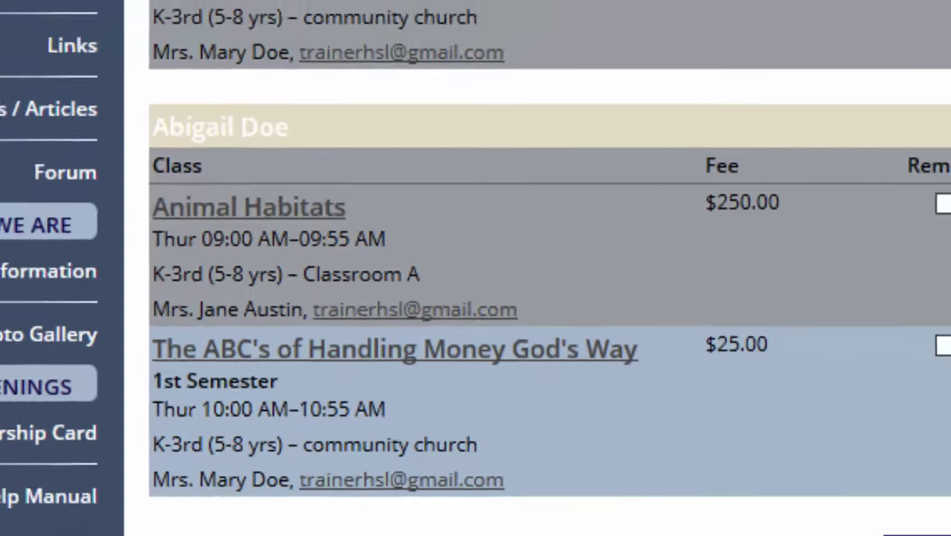
pyautogui.scroll(-3, 798, 443)
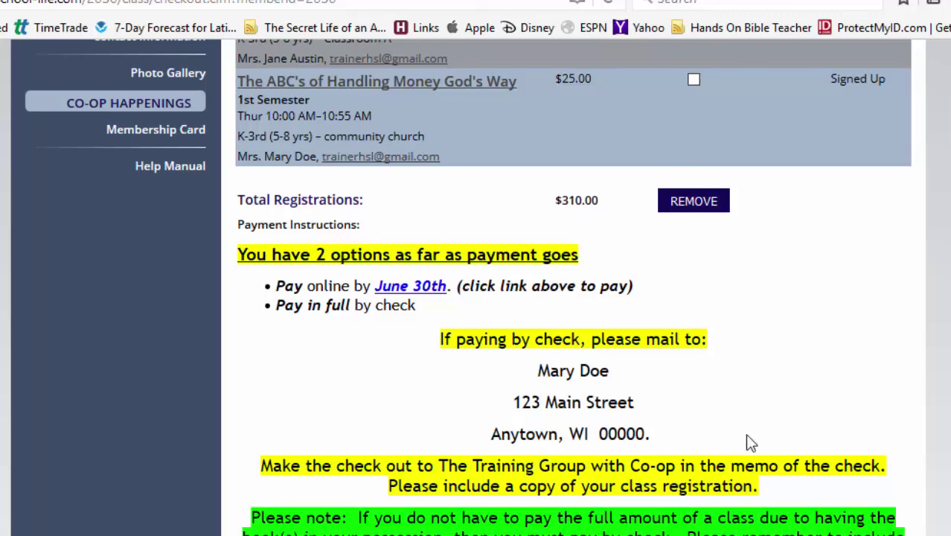
pyautogui.scroll(-2, 764, 427)
pyautogui.scroll(9, 762, 421)
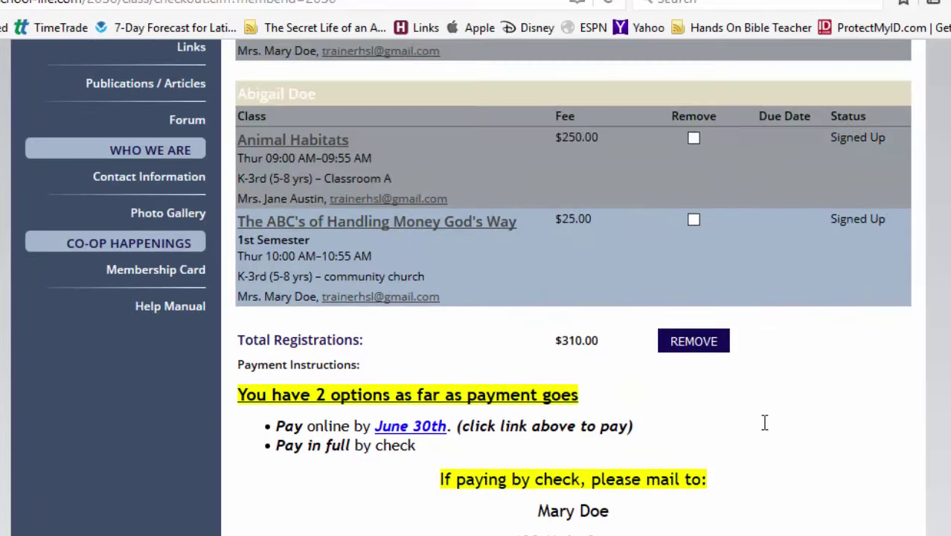
pyautogui.scroll(2, 761, 422)
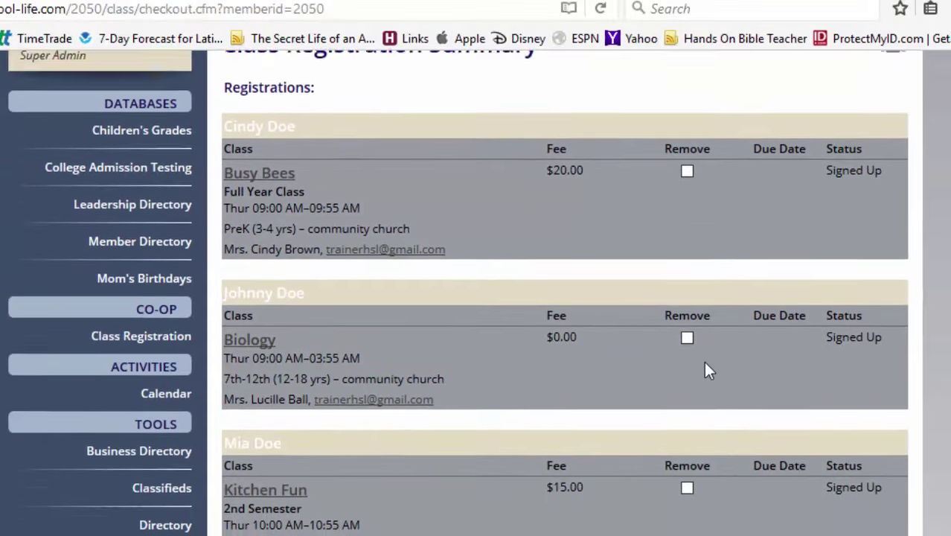
pyautogui.scroll(-8, 684, 365)
pyautogui.scroll(-6, 708, 370)
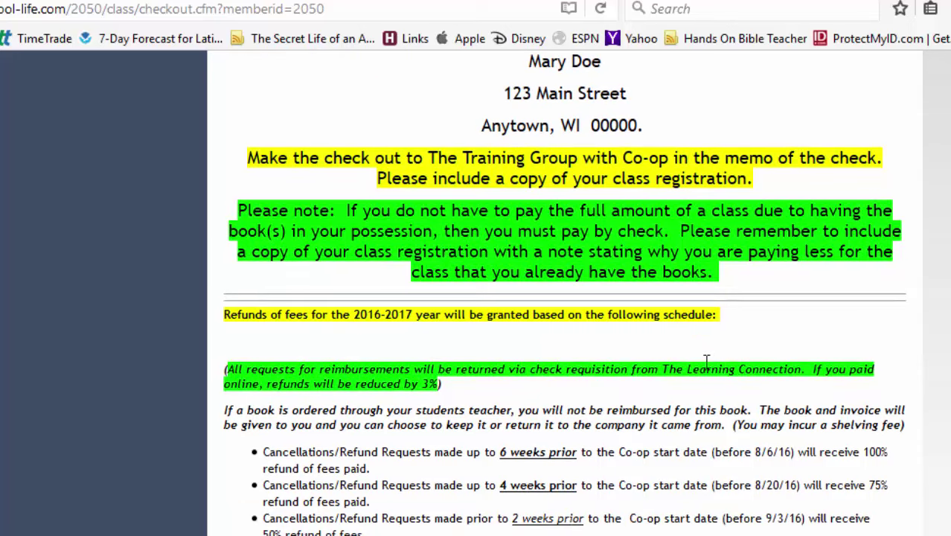
pyautogui.scroll(-3, 711, 491)
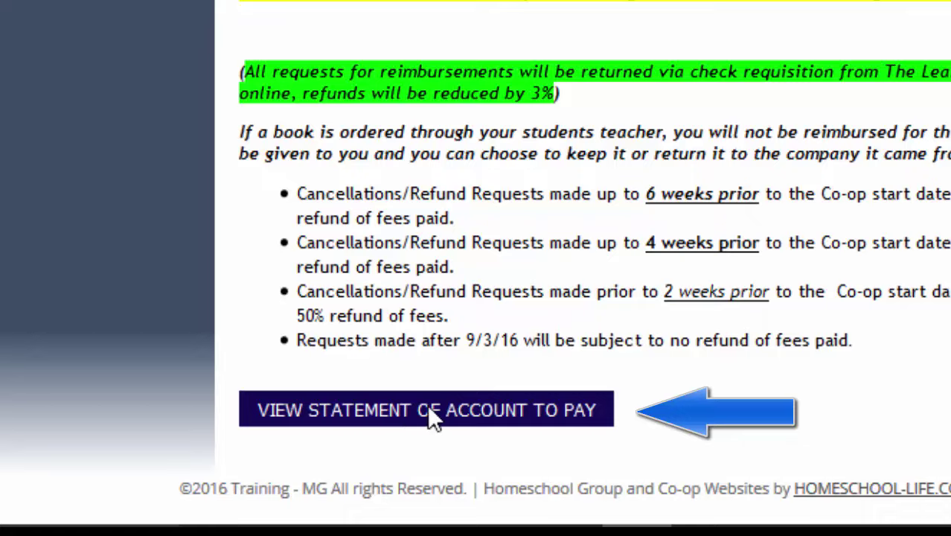
pyautogui.scroll(10, 923, 378)
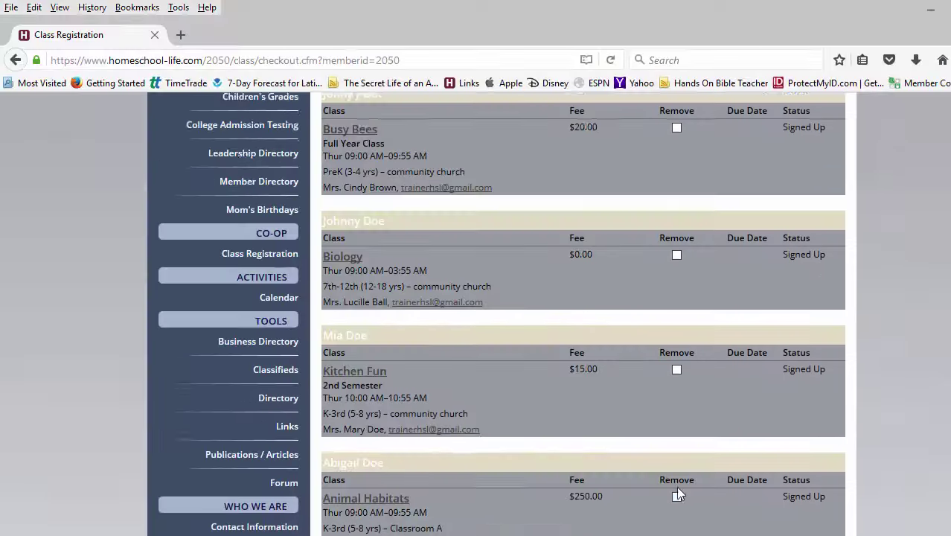
pyautogui.scroll(10, 676, 492)
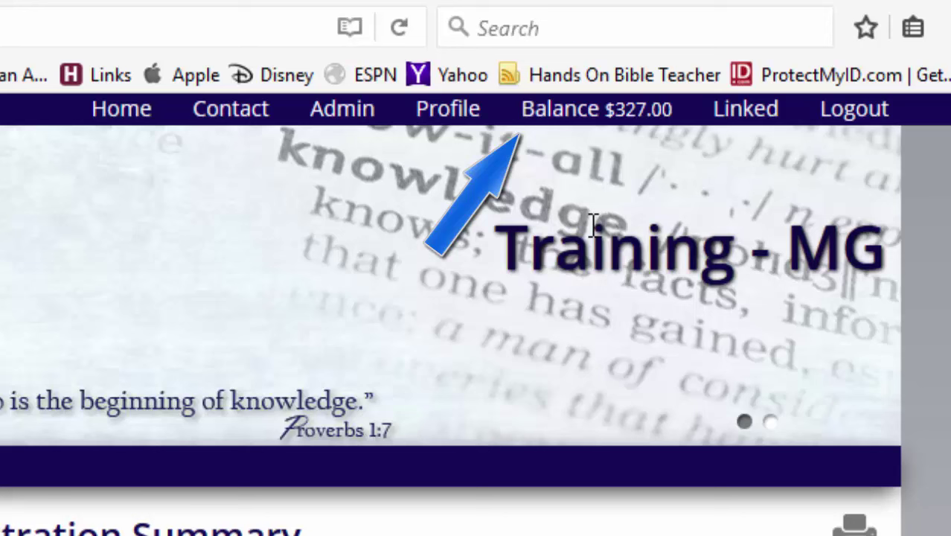
# Step: Check the account balance statement, then reopen the Class Registration Summary
pyautogui.click(608, 131)
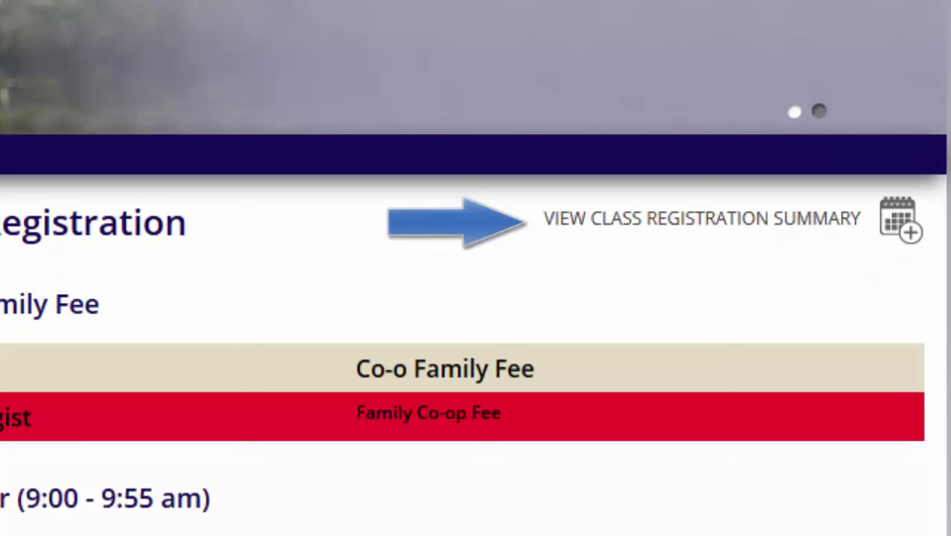
pyautogui.click(700, 224)
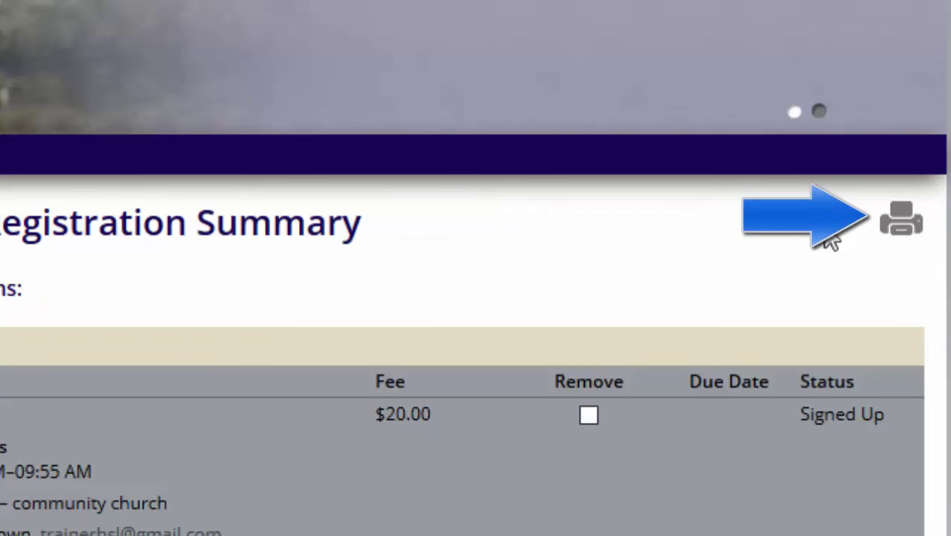
# Step: Review the printable summary's $145.00 total, then open the Statement of Account with its $310.00 balance
pyautogui.click(902, 224)
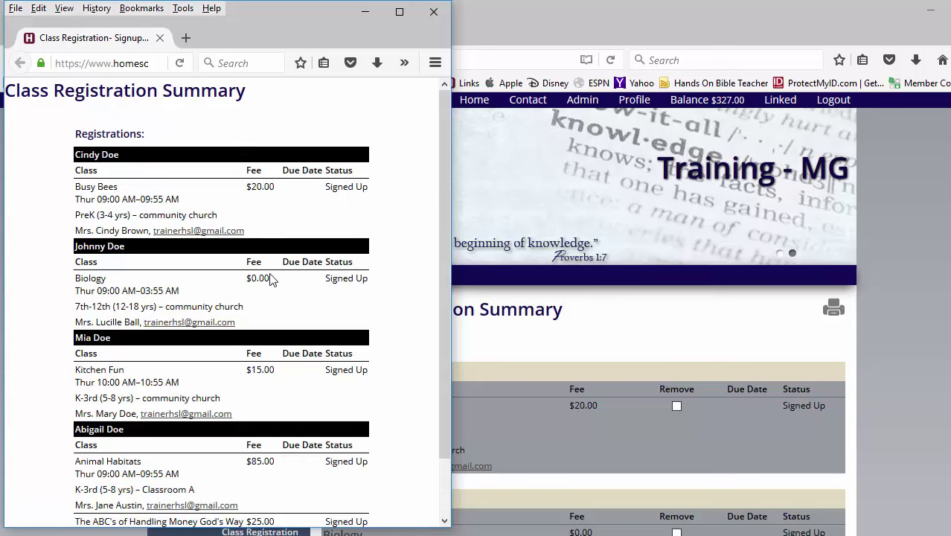
pyautogui.scroll(-2, 271, 280)
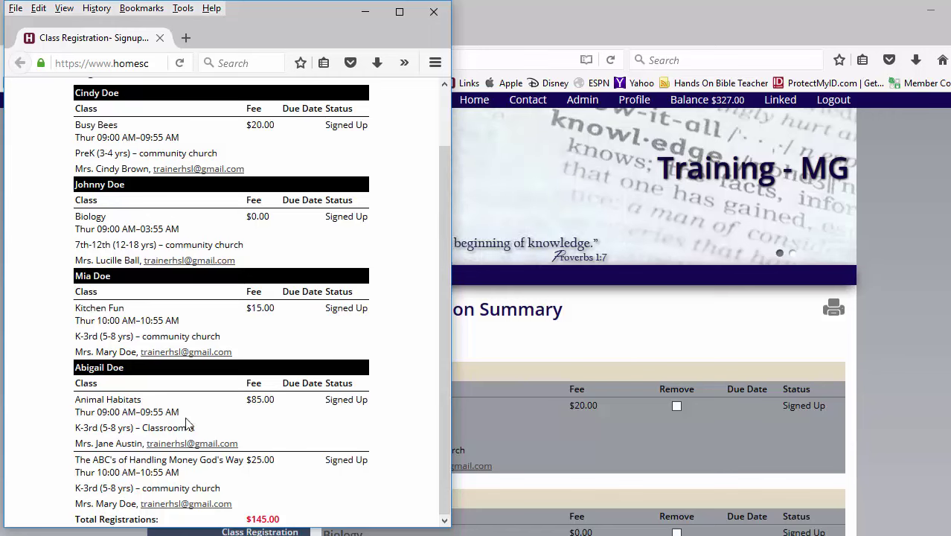
pyautogui.click(551, 329)
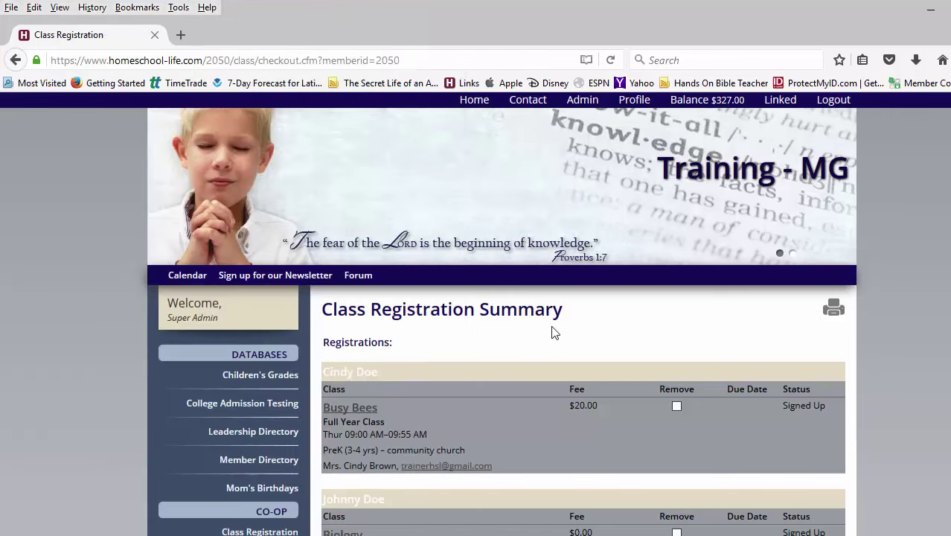
pyautogui.scroll(-3, 551, 325)
pyautogui.scroll(-5, 551, 325)
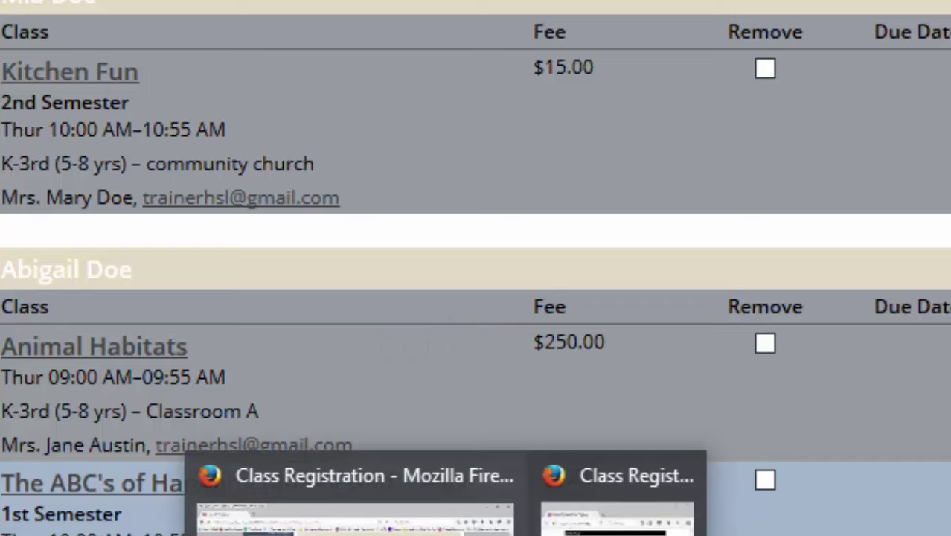
pyautogui.click(618, 506)
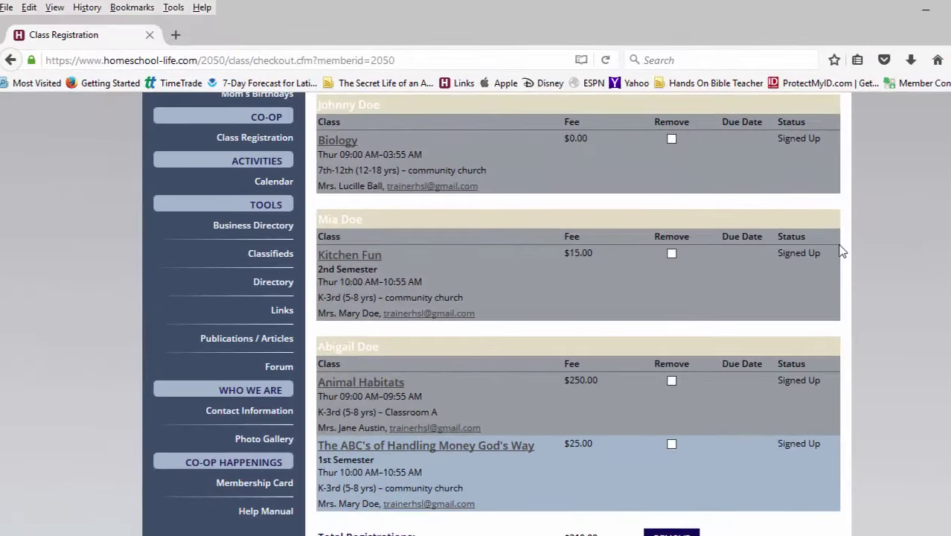
pyautogui.scroll(5, 841, 250)
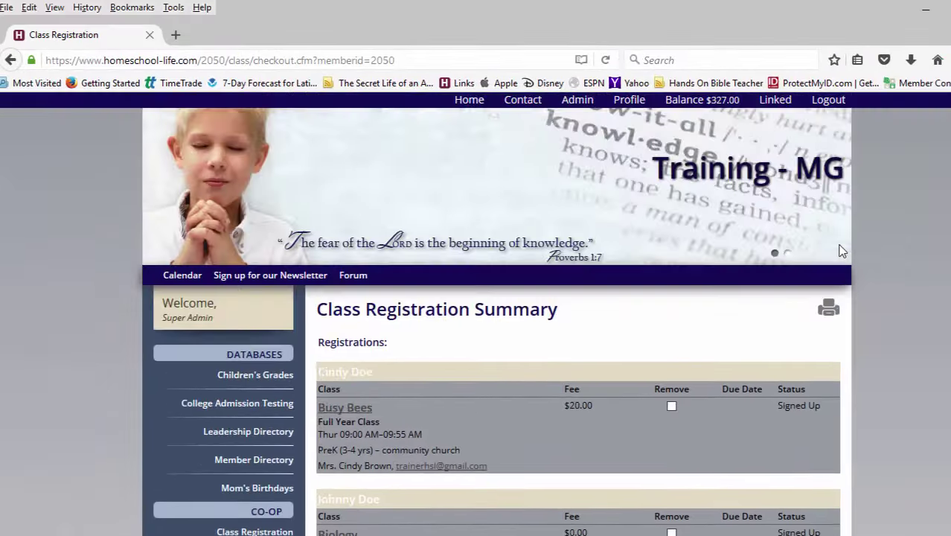
pyautogui.click(703, 105)
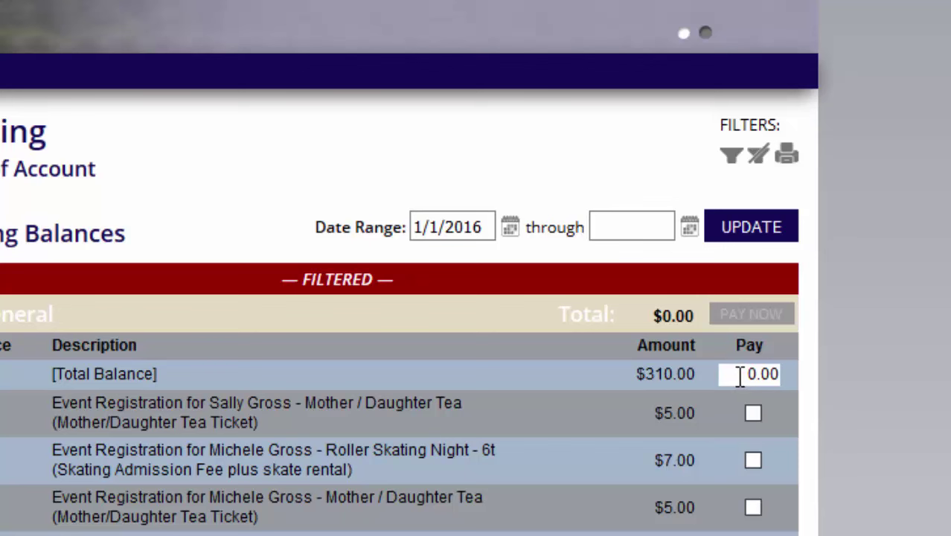
# Step: Enter 145.00 as the Total Balance payment and submit it with PAY NOW
pyautogui.moveTo(747, 374); pyautogui.dragTo(794, 374)
pyautogui.write('145.00')
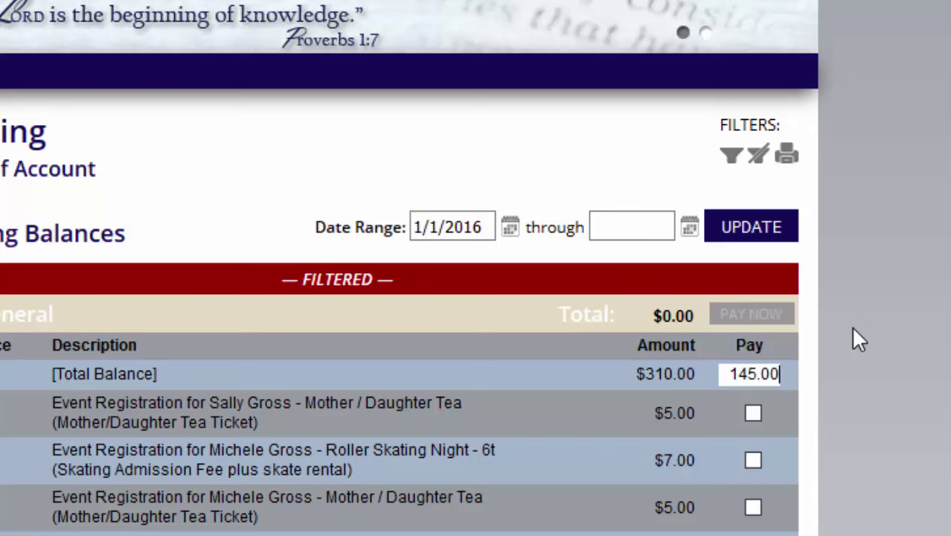
pyautogui.click(778, 488)
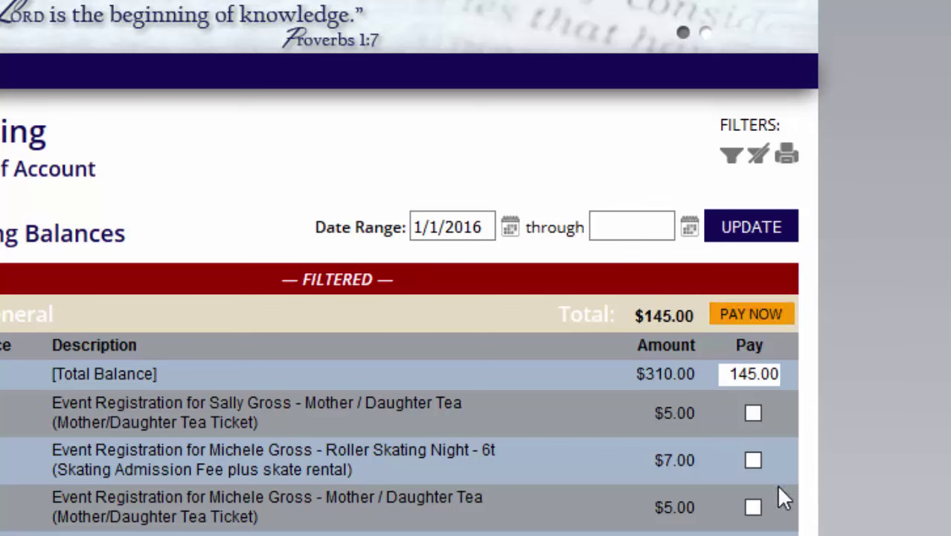
pyautogui.click(751, 315)
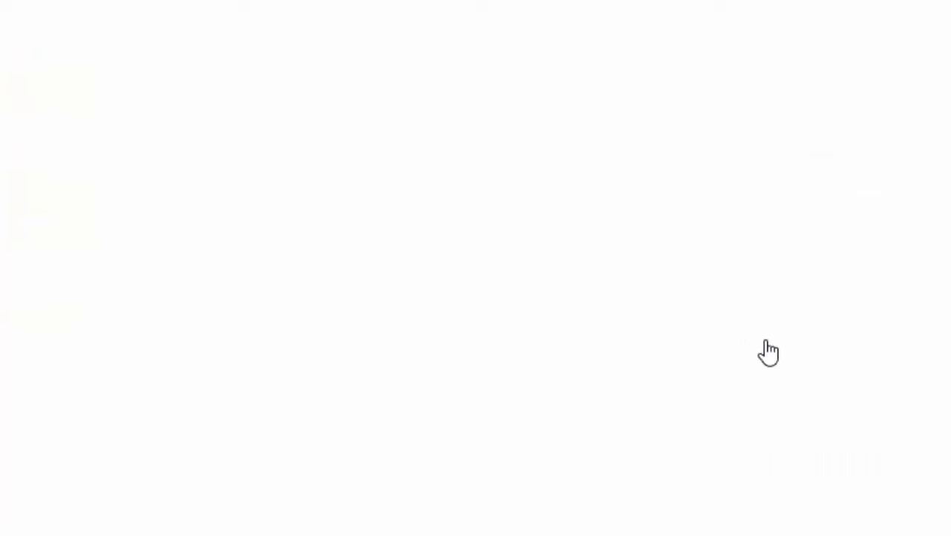